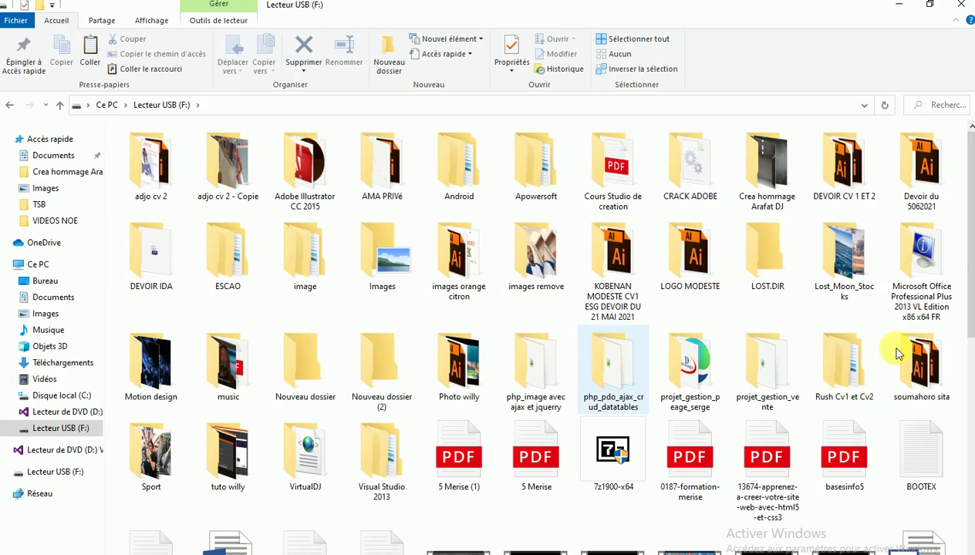
- Copy the makehuman-1.1.1-win32 archive from the USB drive (F:) into Programmes (x86) on drive C:, granting administrator permission
{"action": "scroll", "coordinate": [594, 360], "scroll_direction": "down", "scroll_amount": 3}
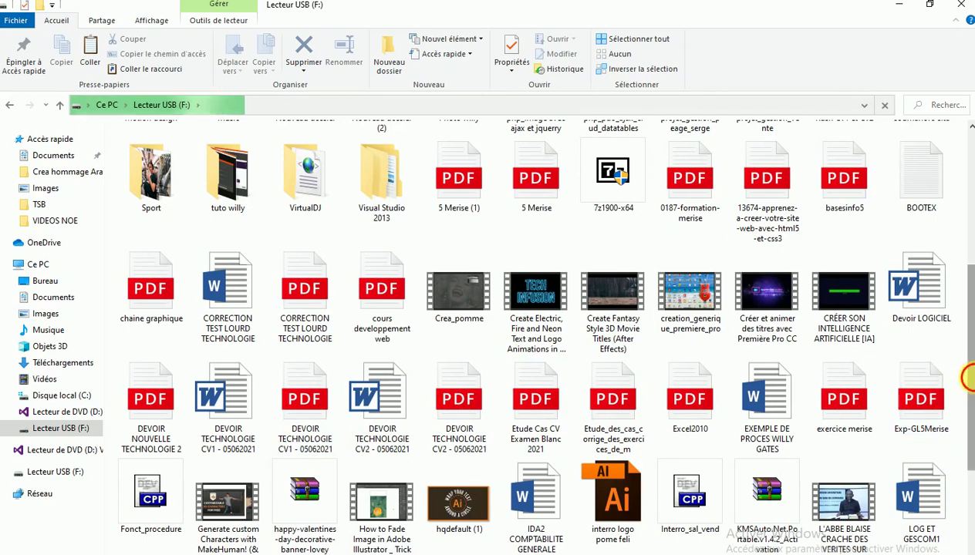
{"action": "left_click_drag", "start_coordinate": [970, 385], "coordinate": [970, 446]}
{"action": "left_click", "coordinate": [458, 474]}
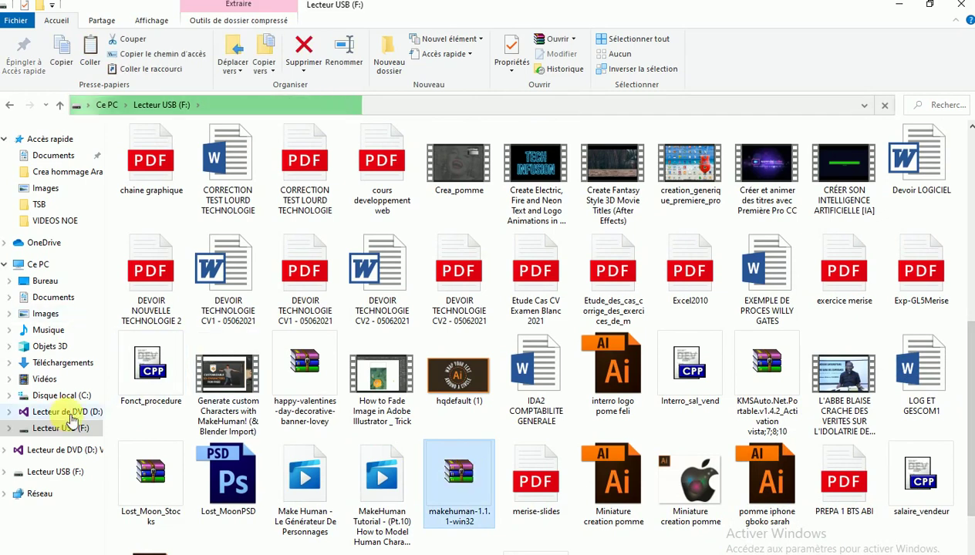
{"action": "left_click", "coordinate": [76, 395]}
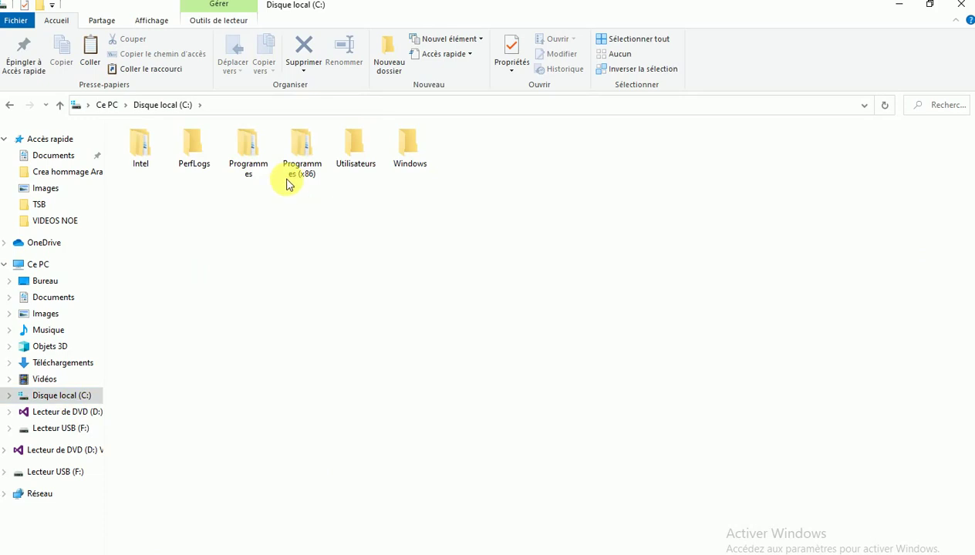
{"action": "double_click", "coordinate": [306, 154]}
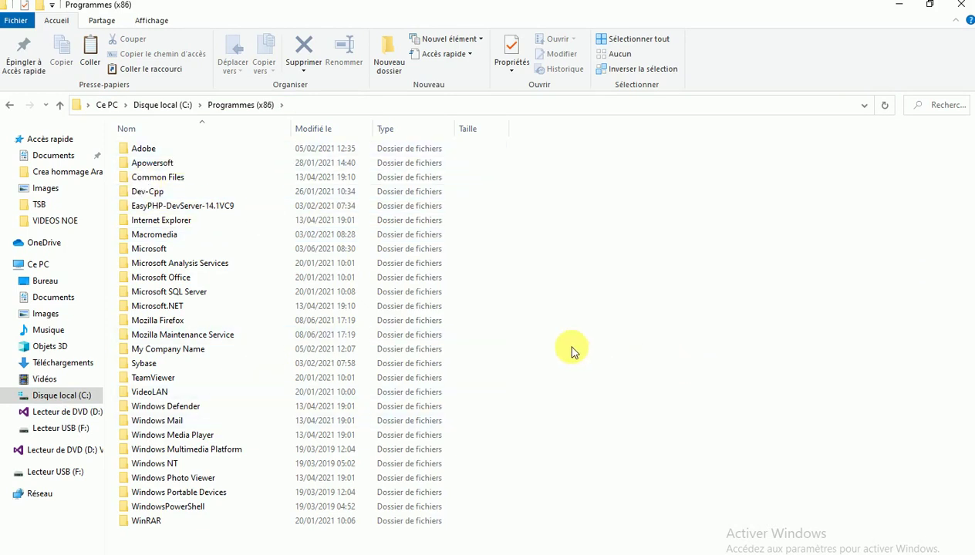
{"action": "key", "text": "ctrl+v"}
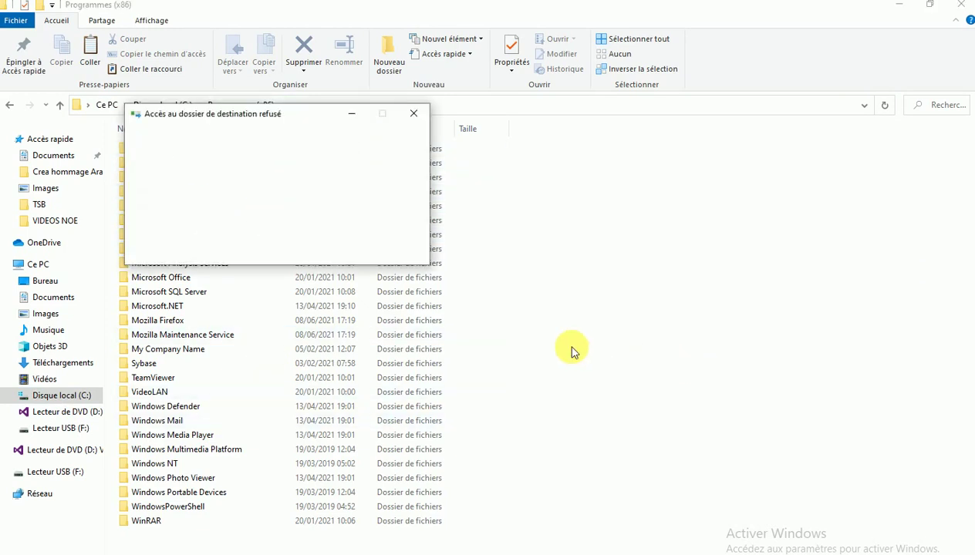
{"action": "left_click", "coordinate": [251, 217]}
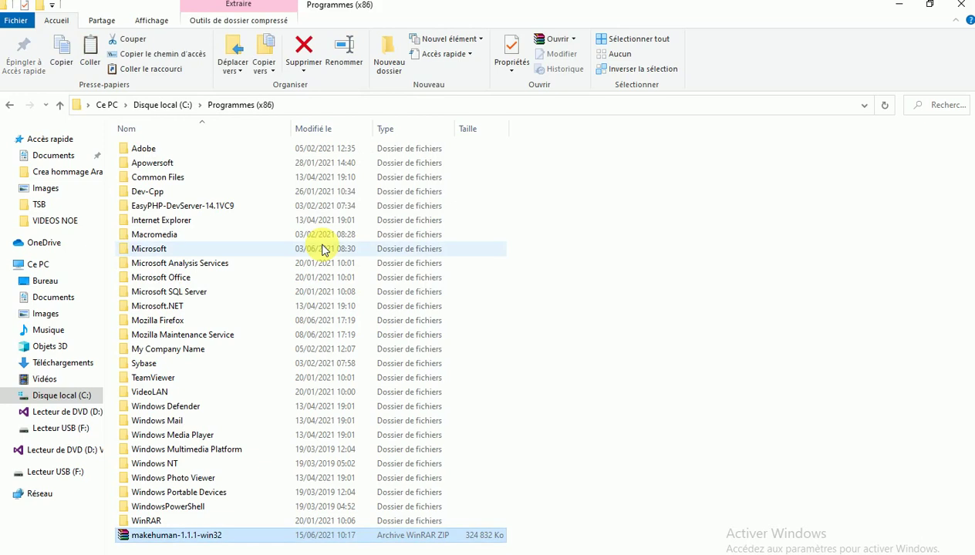
- Try to extract the makehuman-1.1.1-win32 archive into its own folder inside Programmes (x86)
{"action": "right_click", "coordinate": [208, 537]}
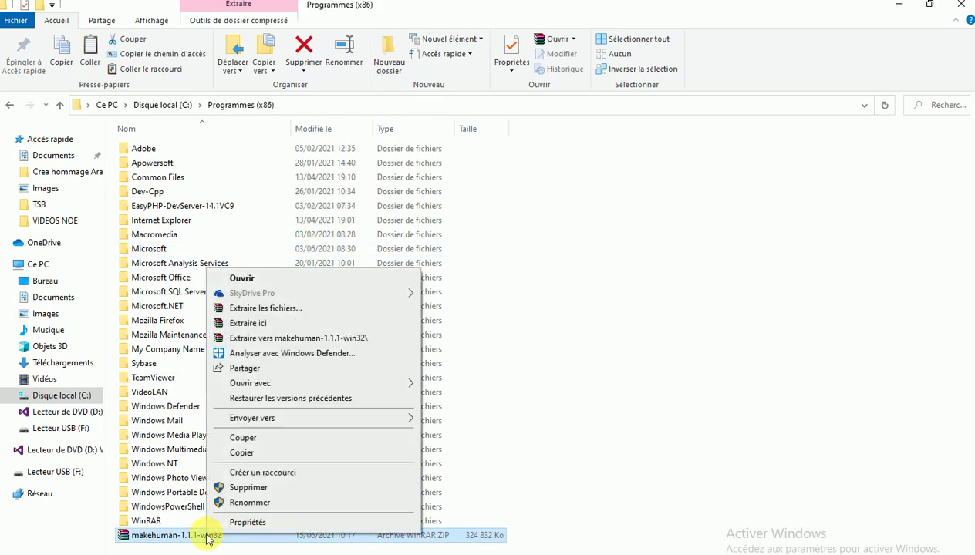
{"action": "left_click", "coordinate": [359, 339]}
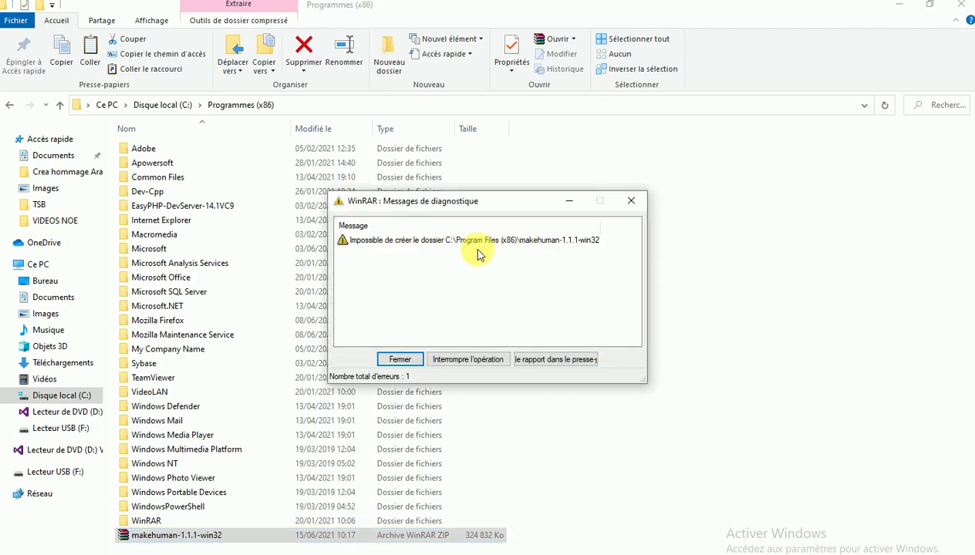
{"action": "left_click", "coordinate": [402, 361]}
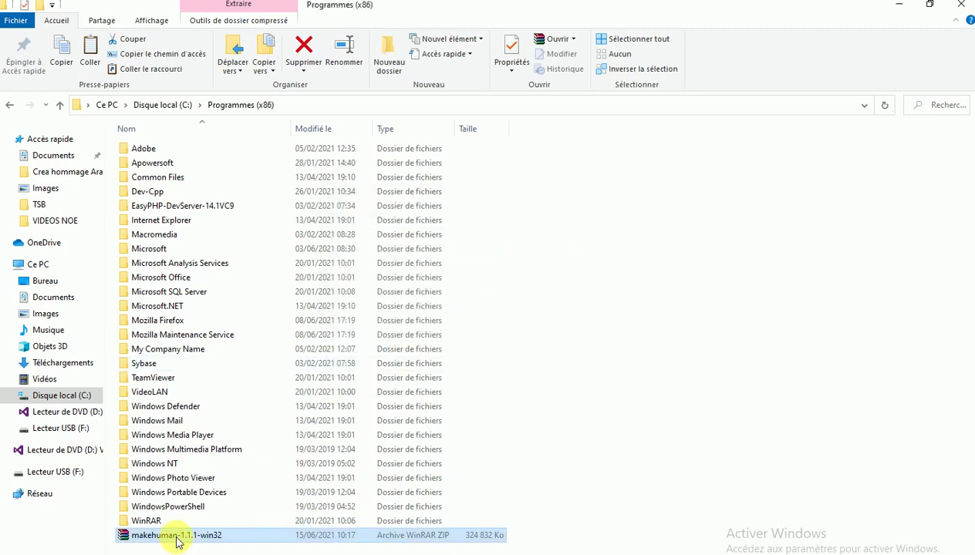
- Move the makehuman-1.1.1-win32 archive from Programmes (x86) to Documents with administrator permission, and open Documents
{"action": "left_click_drag", "start_coordinate": [176, 543], "coordinate": [54, 307]}
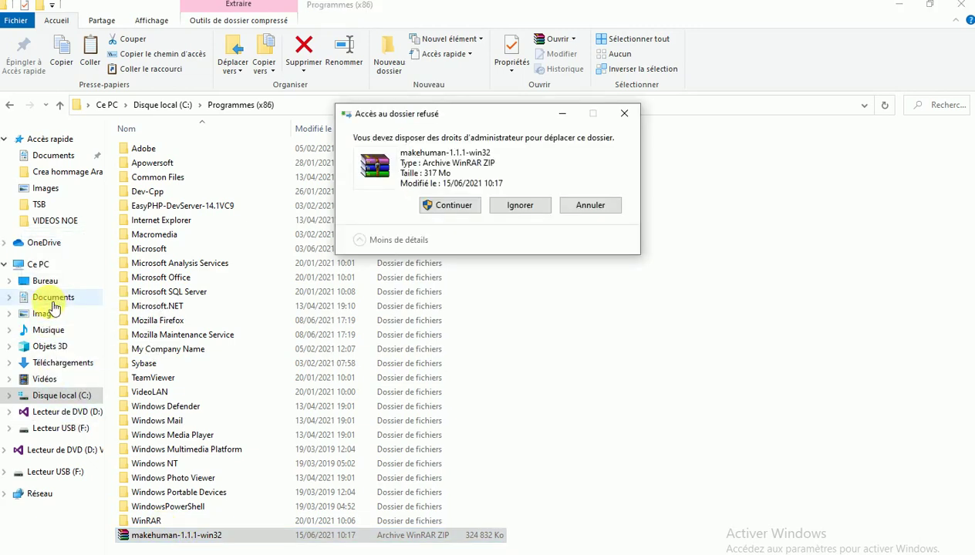
{"action": "left_click", "coordinate": [445, 205]}
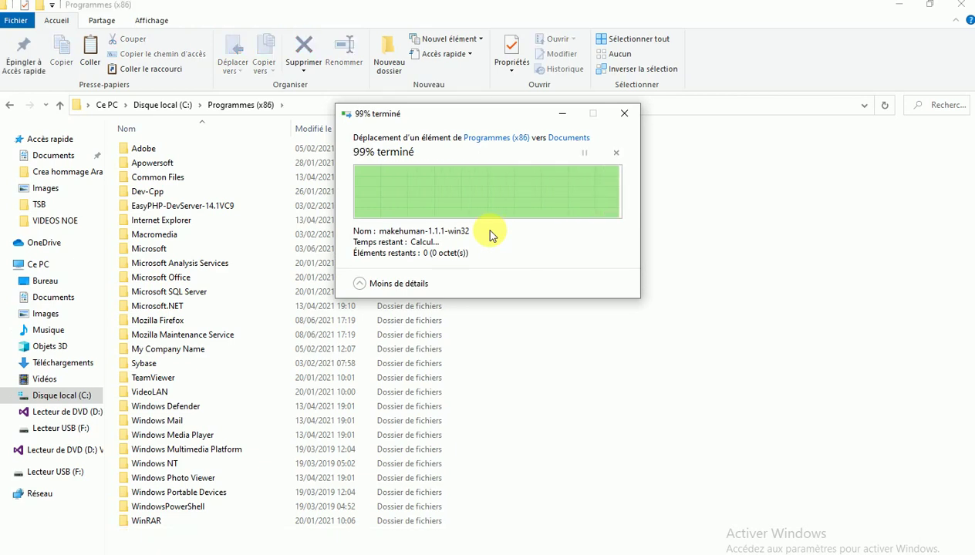
{"action": "left_click", "coordinate": [54, 298]}
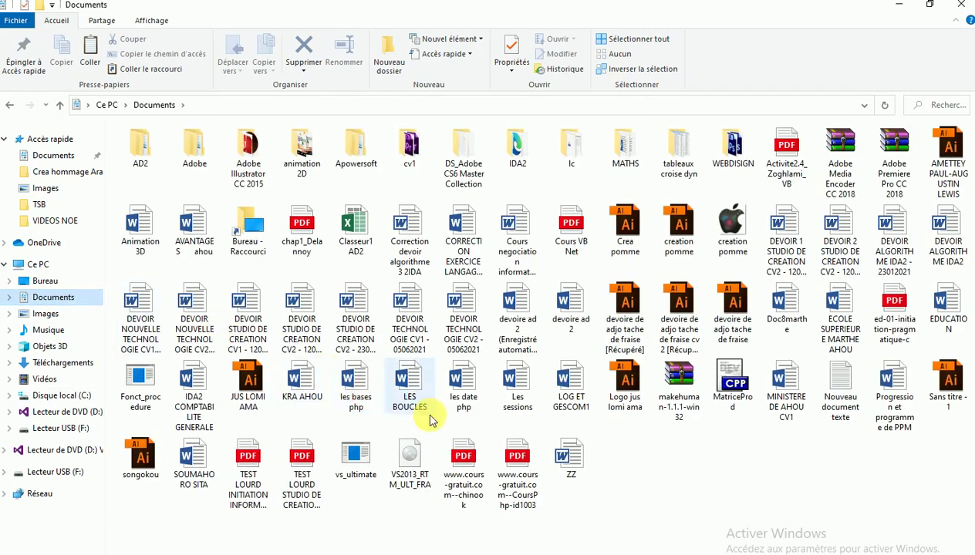
- Extract the makehuman-1.1.1-win32 archive in Documents into a folder named makehuman-1.1.1-win32
{"action": "left_click", "coordinate": [673, 396]}
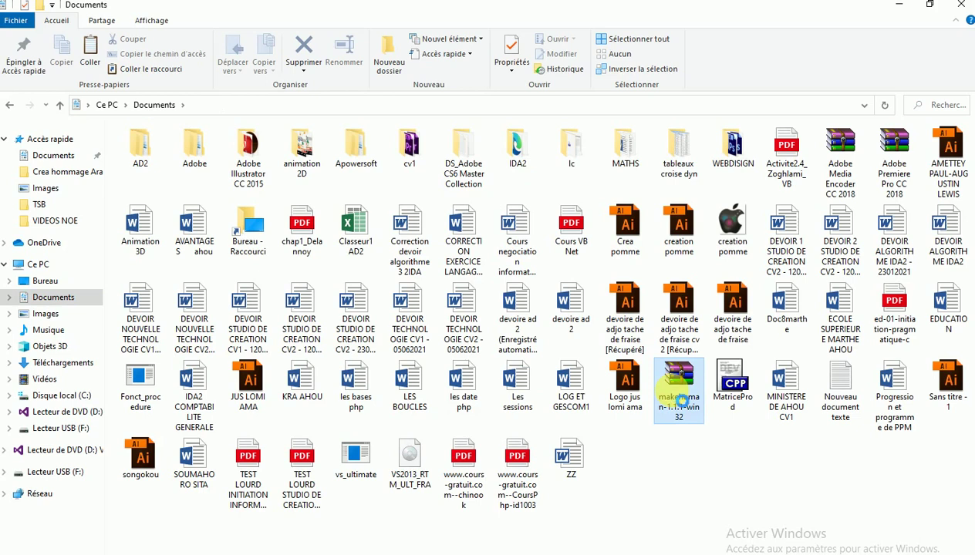
{"action": "right_click", "coordinate": [679, 398]}
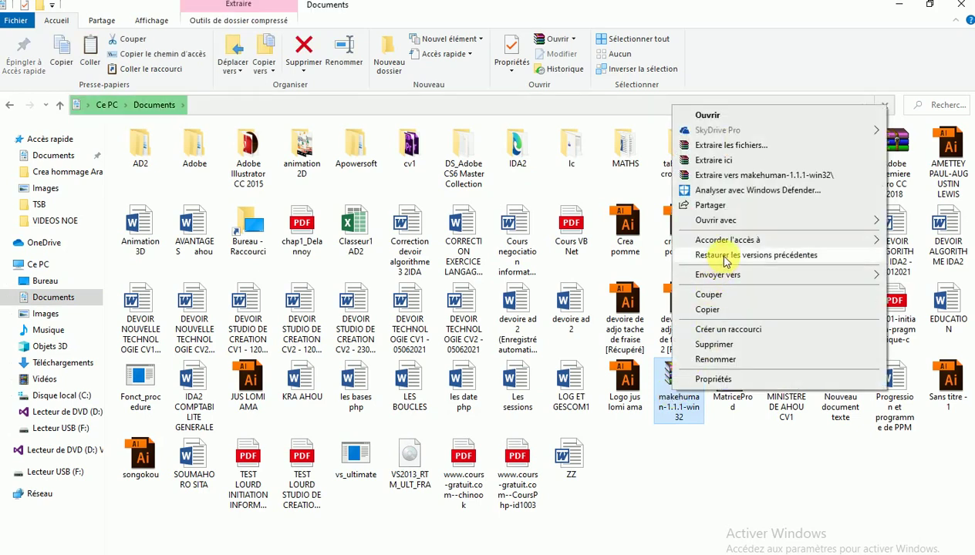
{"action": "key", "text": "Escape"}
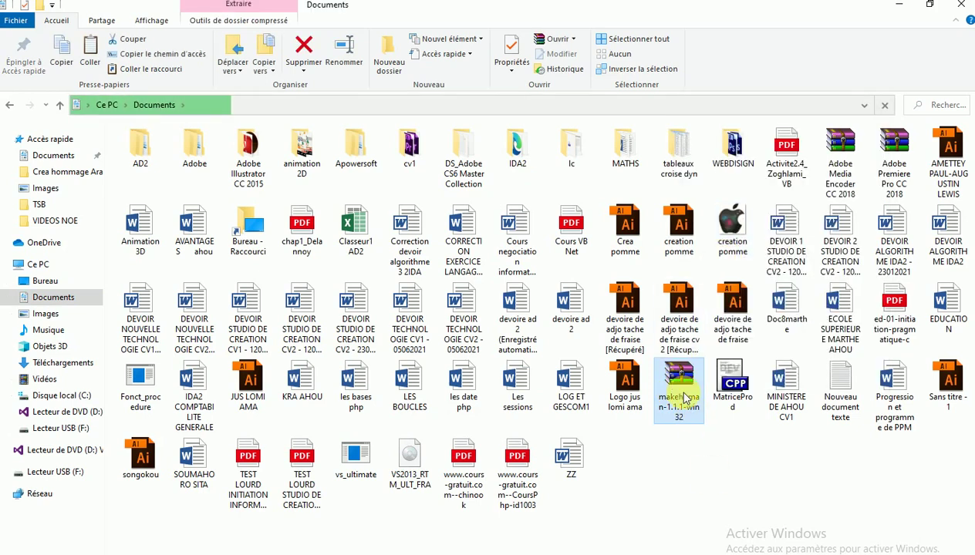
{"action": "double_click", "coordinate": [684, 397]}
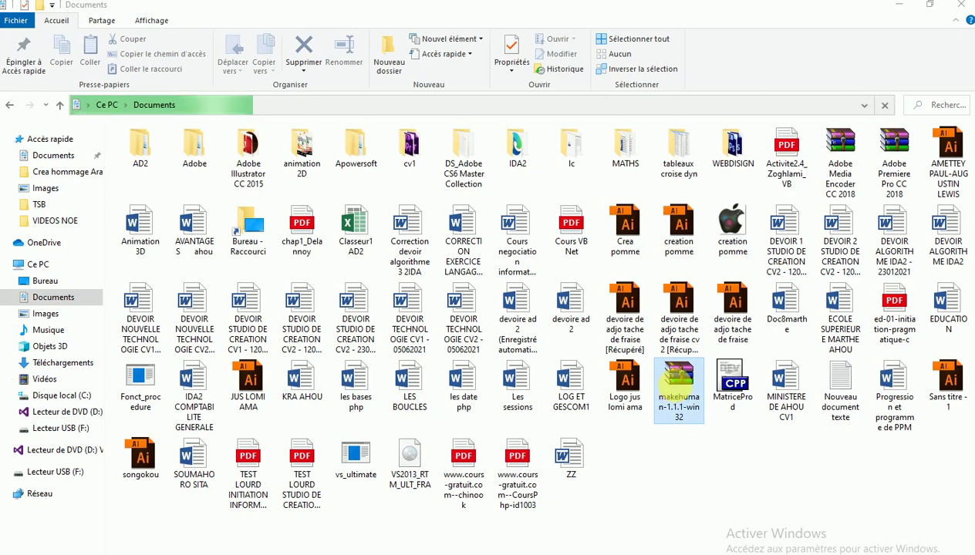
{"action": "right_click", "coordinate": [671, 386]}
{"action": "left_click", "coordinate": [751, 167]}
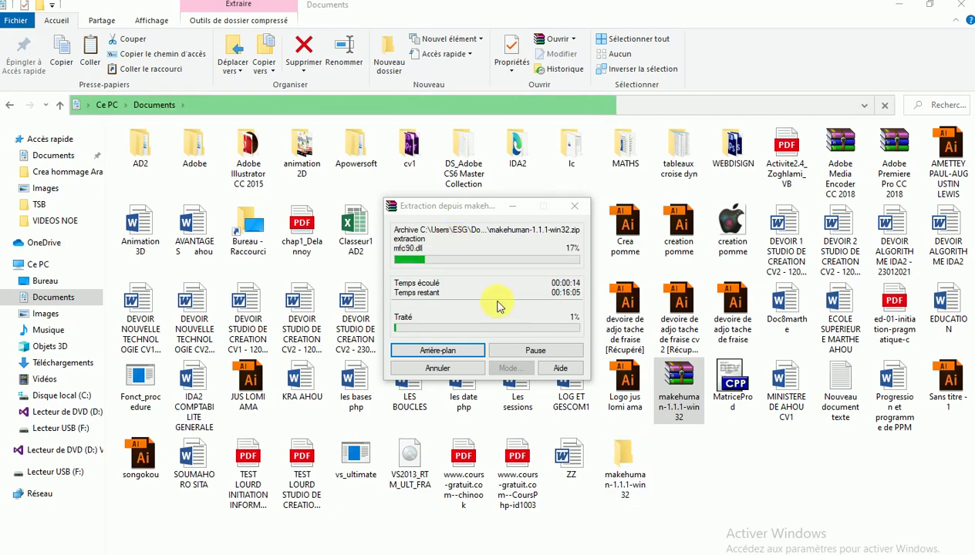
- Close the archive's Properties dialog behind the minimized file window and move the extraction progress window aside
{"action": "left_click", "coordinate": [899, 4]}
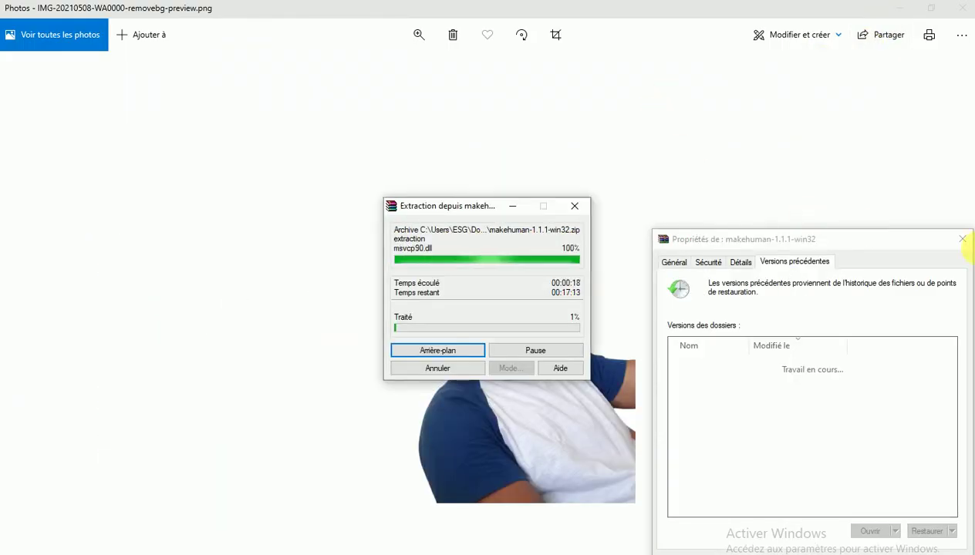
{"action": "left_click", "coordinate": [963, 242]}
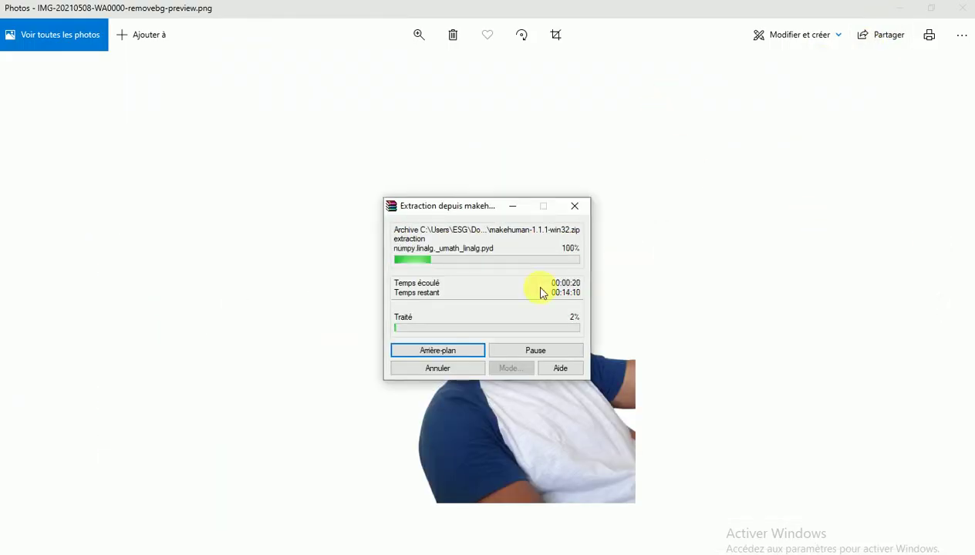
{"action": "left_click_drag", "start_coordinate": [472, 200], "coordinate": [250, 249]}
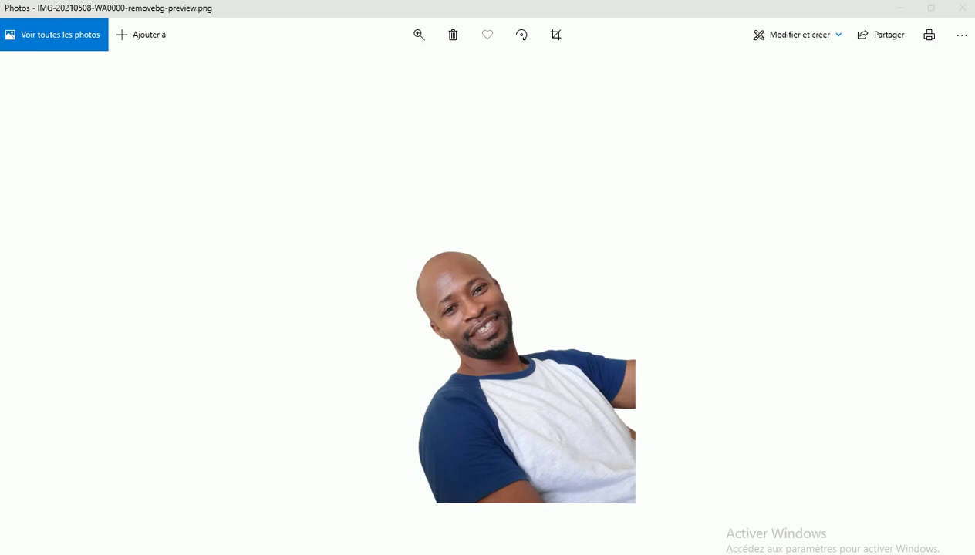
- Return to the Documents folder window and look through the contents of the extracted makehuman-1.1.1-win32 folder
{"action": "key", "text": "alt+Tab"}
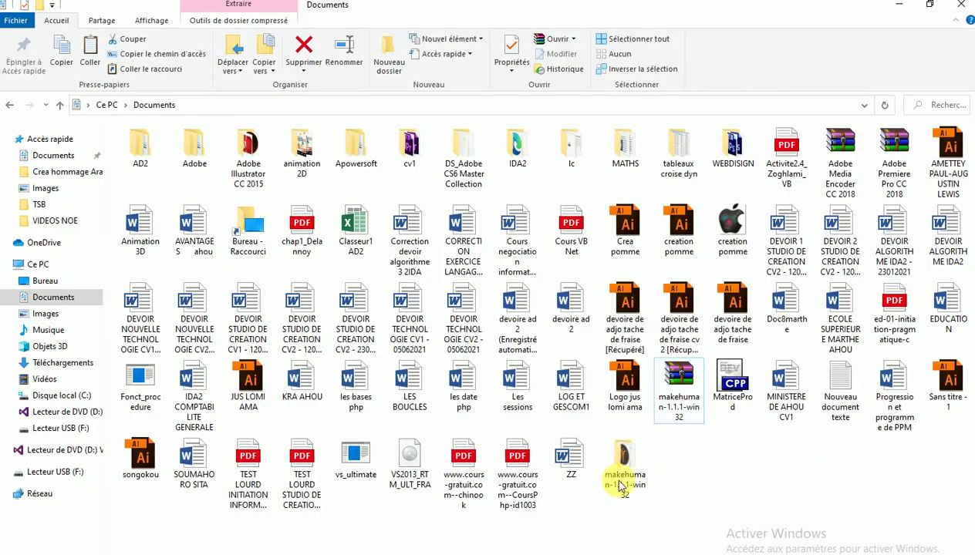
{"action": "left_click", "coordinate": [620, 485]}
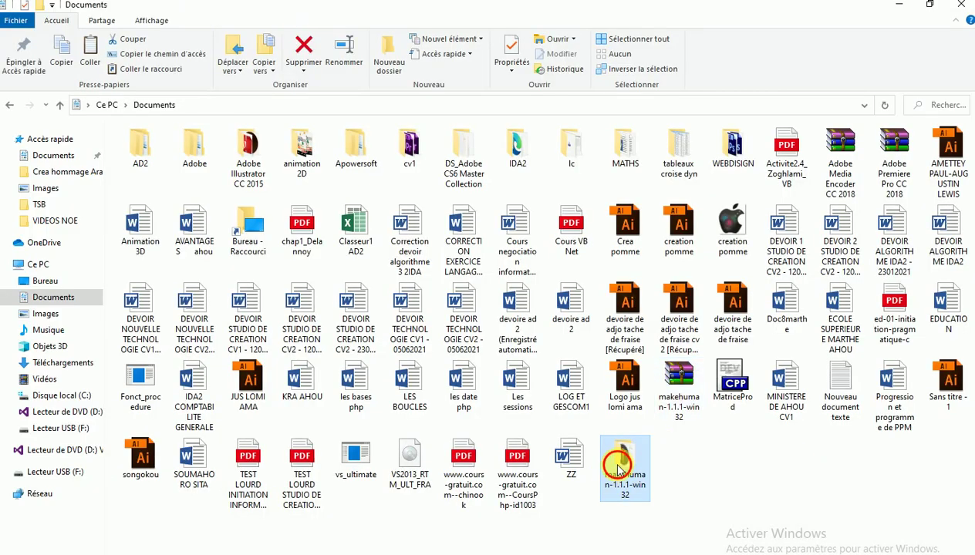
{"action": "double_click", "coordinate": [619, 459]}
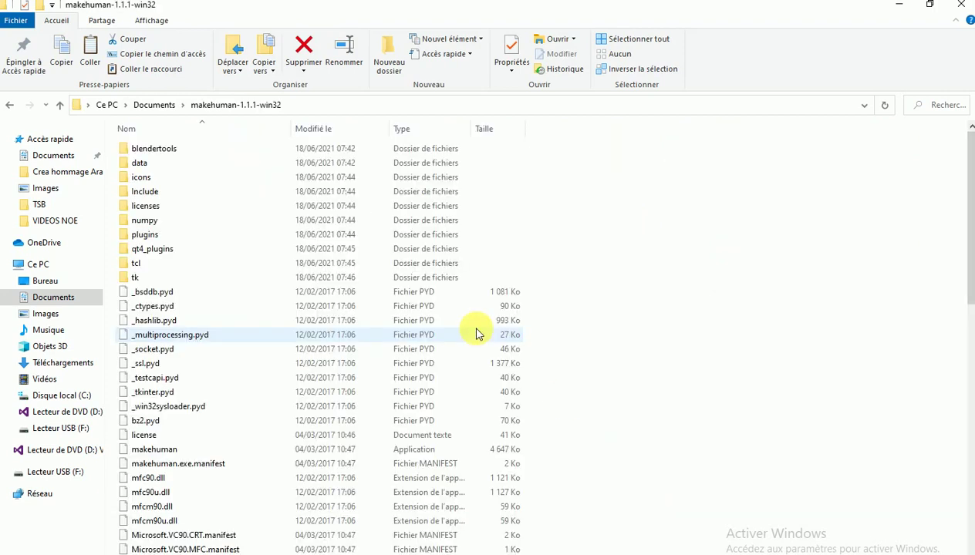
{"action": "scroll", "coordinate": [218, 413], "scroll_direction": "down", "scroll_amount": 9}
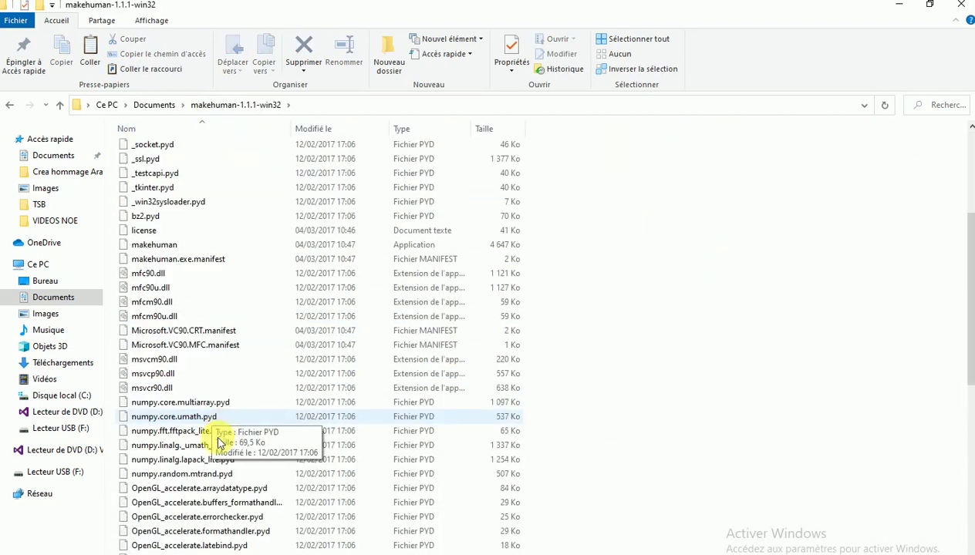
{"action": "scroll", "coordinate": [209, 462], "scroll_direction": "up", "scroll_amount": 9}
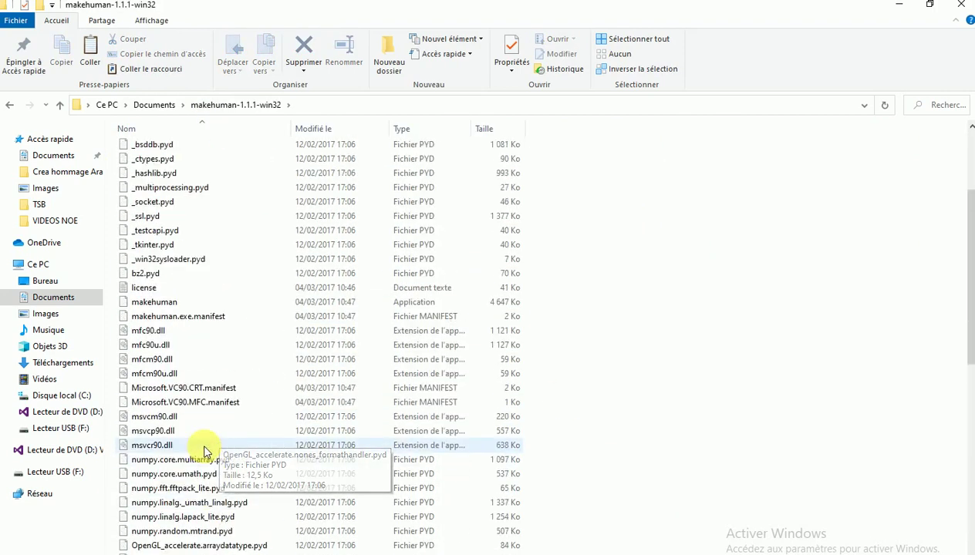
- Copy the extracted makehuman-1.1.1-win32 folder from Documents into Programmes (x86) on drive C:, granting administrator permission
{"action": "left_click", "coordinate": [154, 105]}
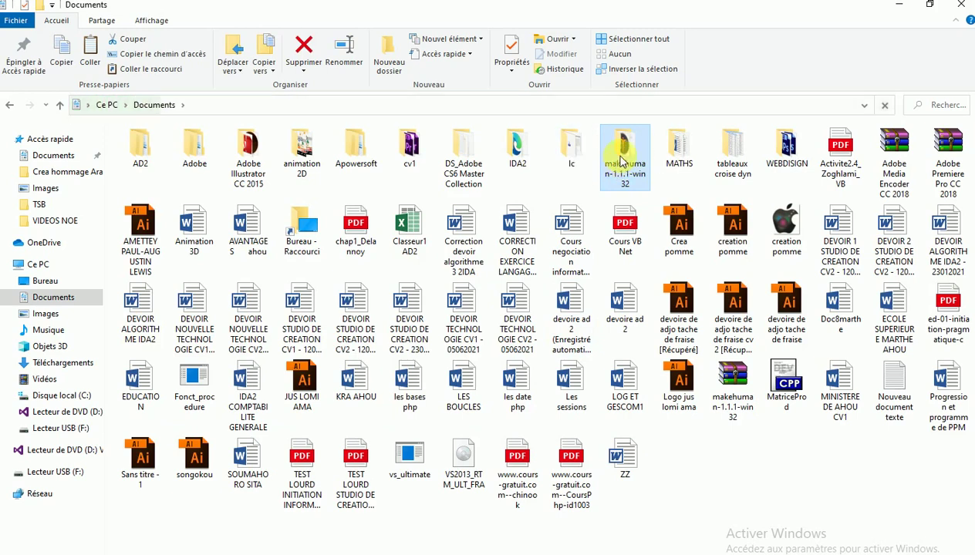
{"action": "left_click", "coordinate": [77, 396]}
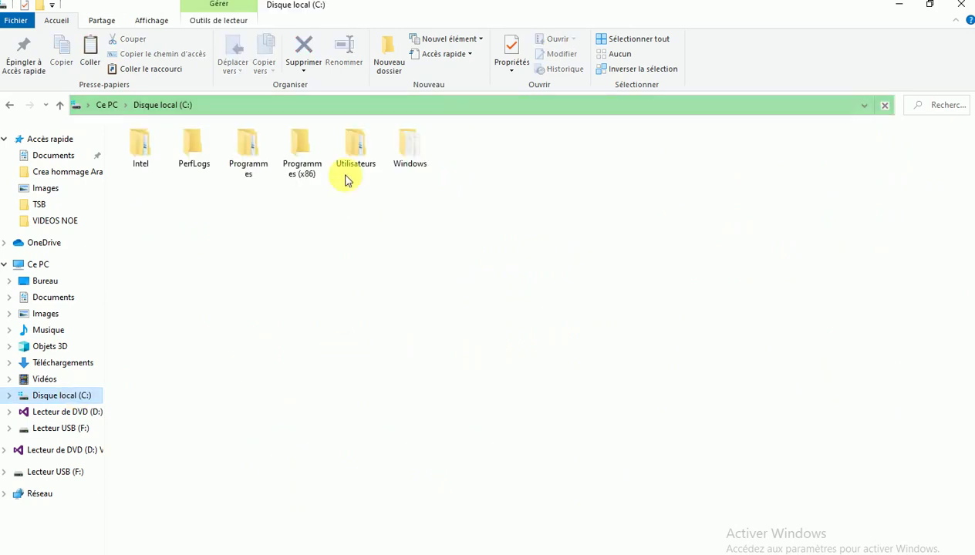
{"action": "double_click", "coordinate": [308, 166]}
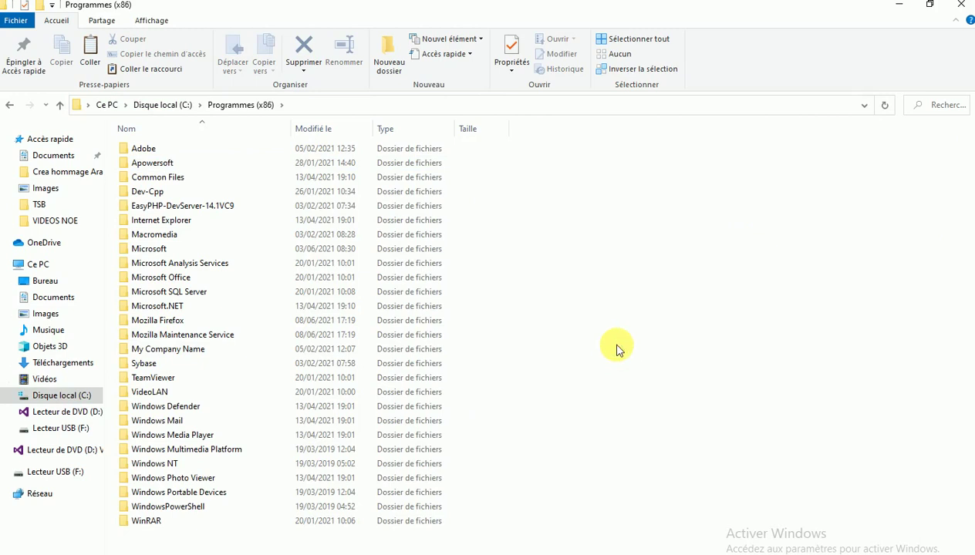
{"action": "key", "text": "ctrl+v"}
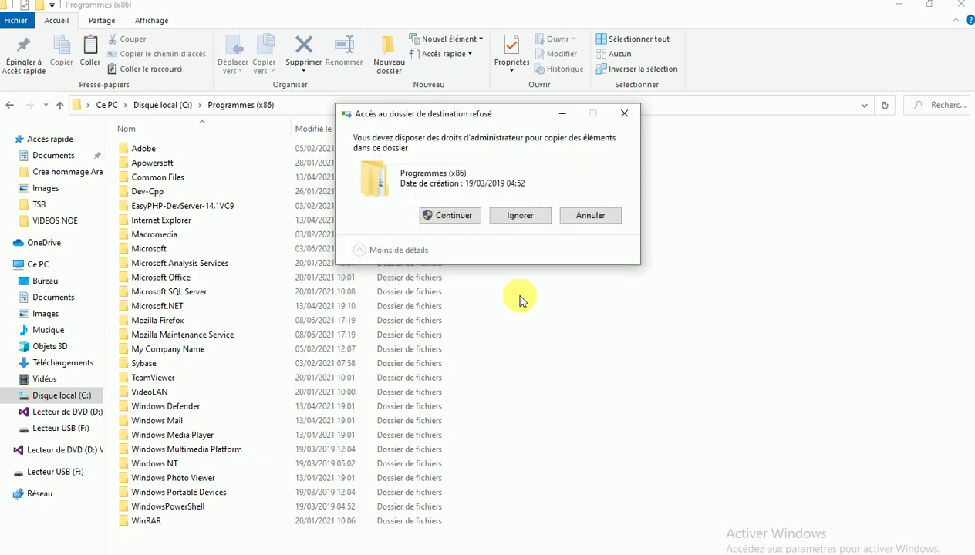
{"action": "left_click", "coordinate": [450, 222]}
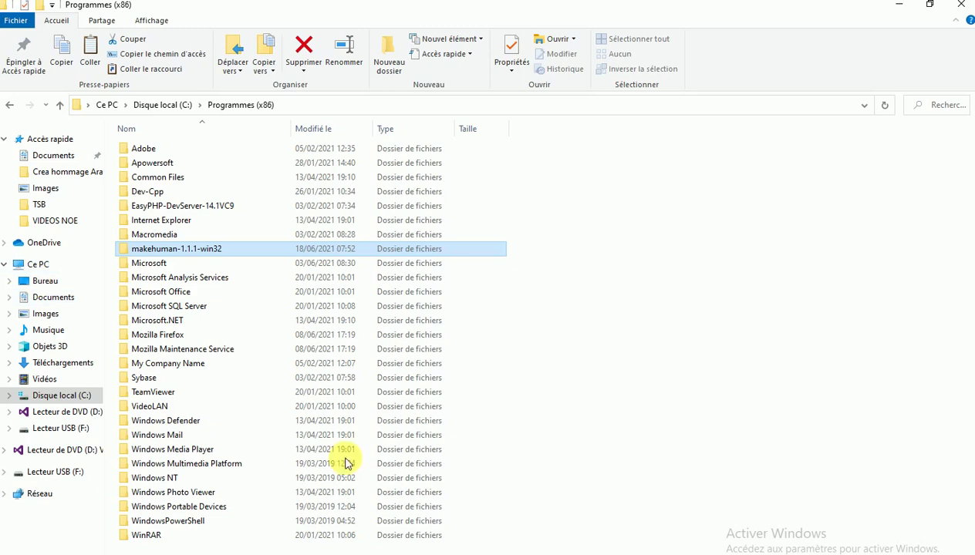
- Launch the makehuman application from the makehuman-1.1.1-win32 folder in Programmes (x86)
{"action": "left_click", "coordinate": [627, 318]}
{"action": "double_click", "coordinate": [252, 249]}
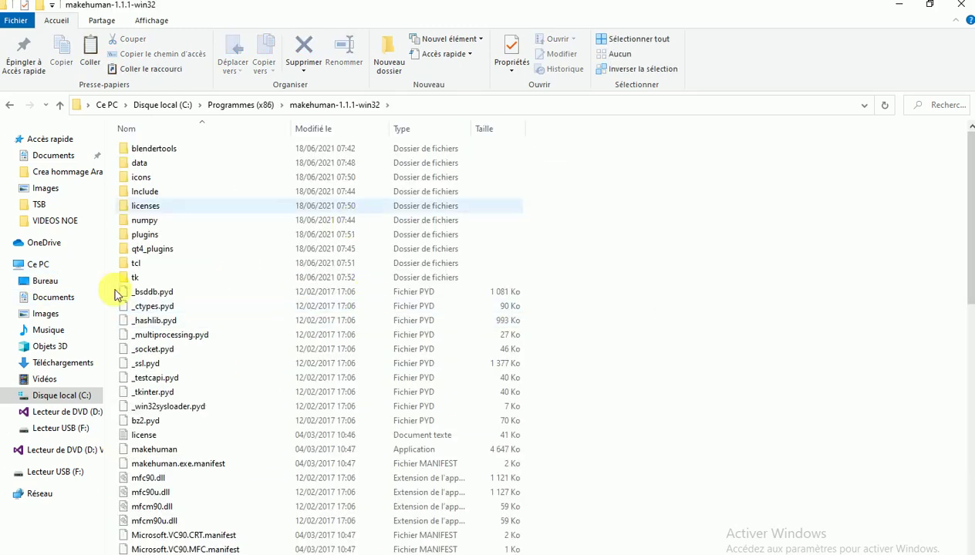
{"action": "scroll", "coordinate": [291, 391], "scroll_direction": "down", "scroll_amount": 1}
{"action": "scroll", "coordinate": [291, 385], "scroll_direction": "down", "scroll_amount": 2}
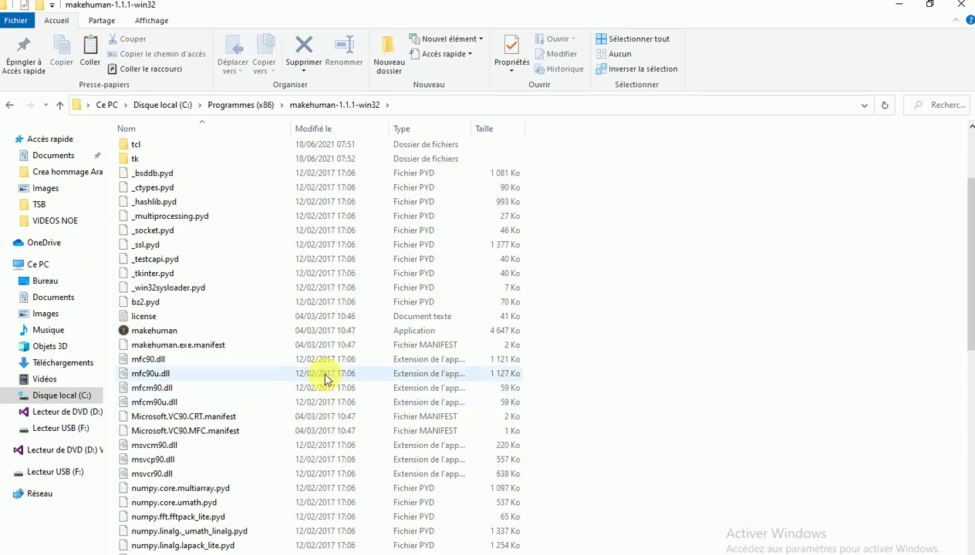
{"action": "left_click", "coordinate": [231, 334]}
{"action": "double_click", "coordinate": [235, 337]}
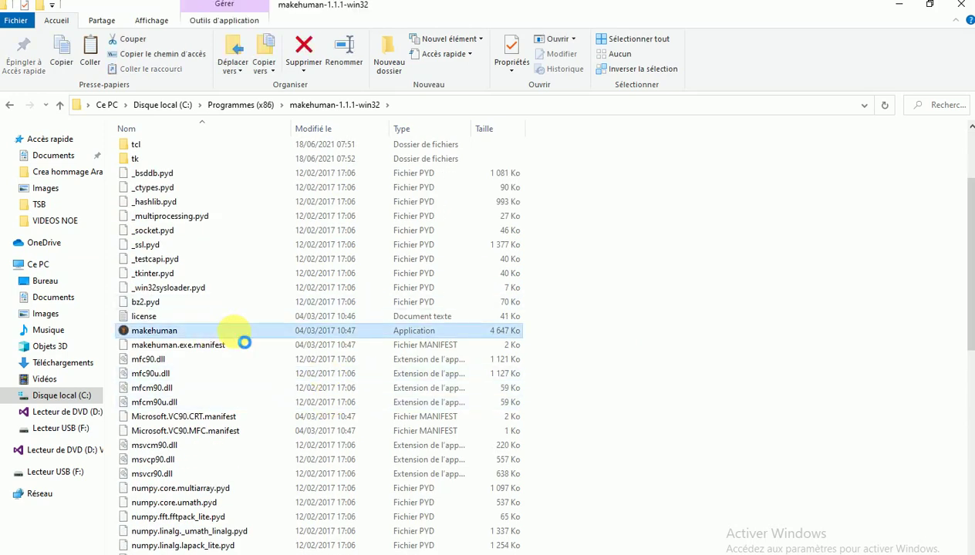
- Create a desktop shortcut for the makehuman application and minimize the open windows to reach the desktop
{"action": "right_click", "coordinate": [236, 336]}
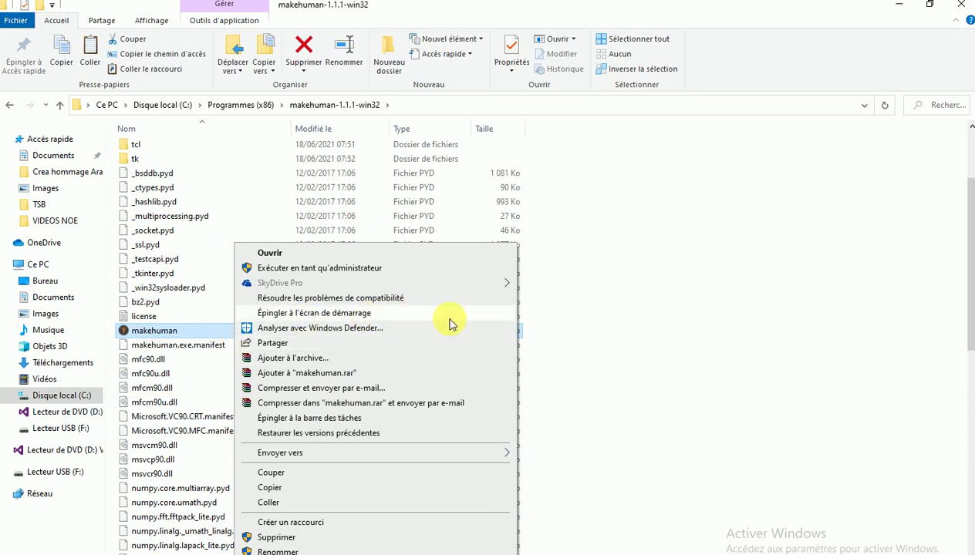
{"action": "mouse_move", "coordinate": [492, 457]}
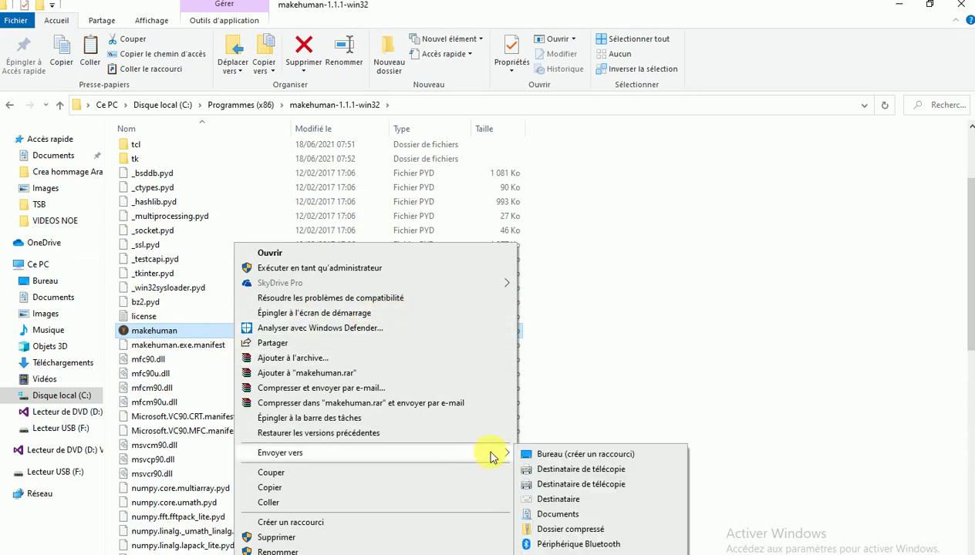
{"action": "left_click", "coordinate": [615, 455]}
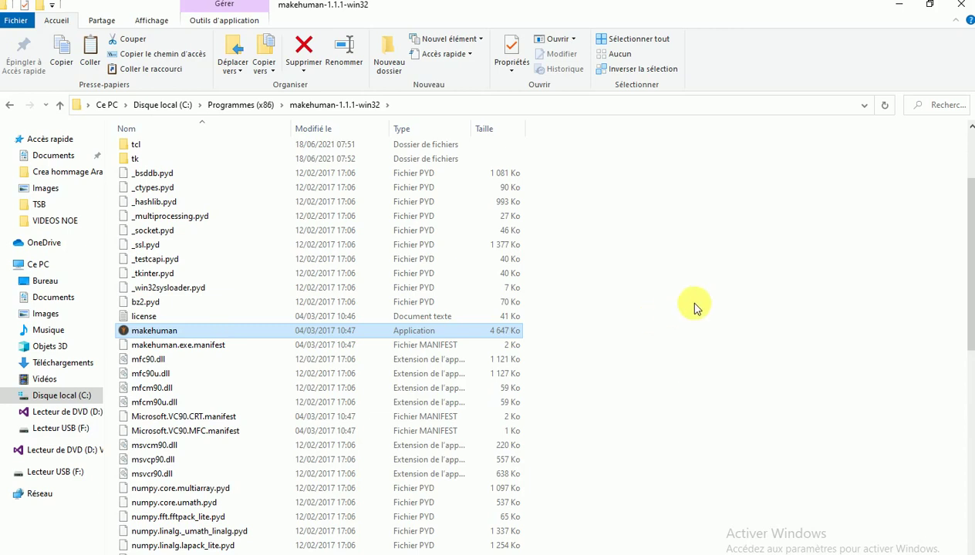
{"action": "left_click", "coordinate": [895, 8]}
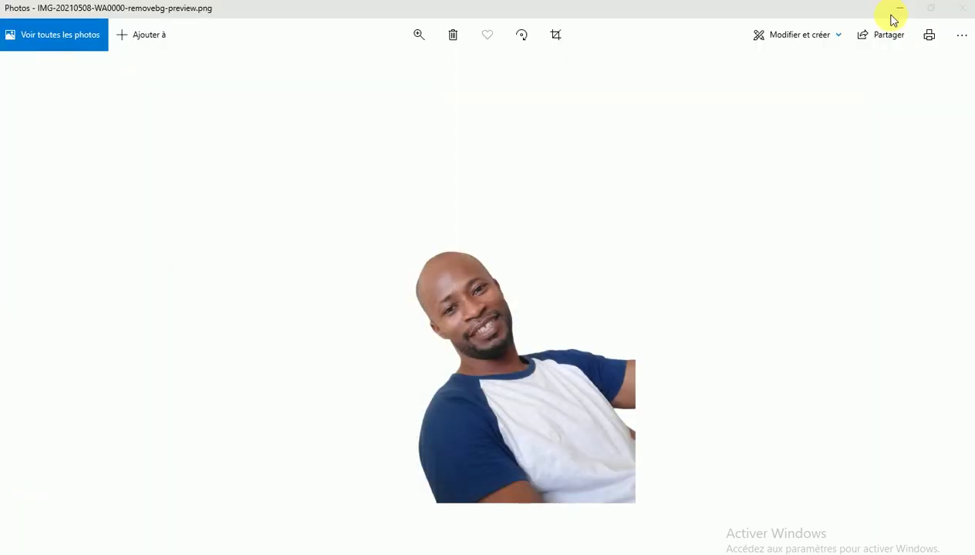
{"action": "left_click", "coordinate": [896, 9]}
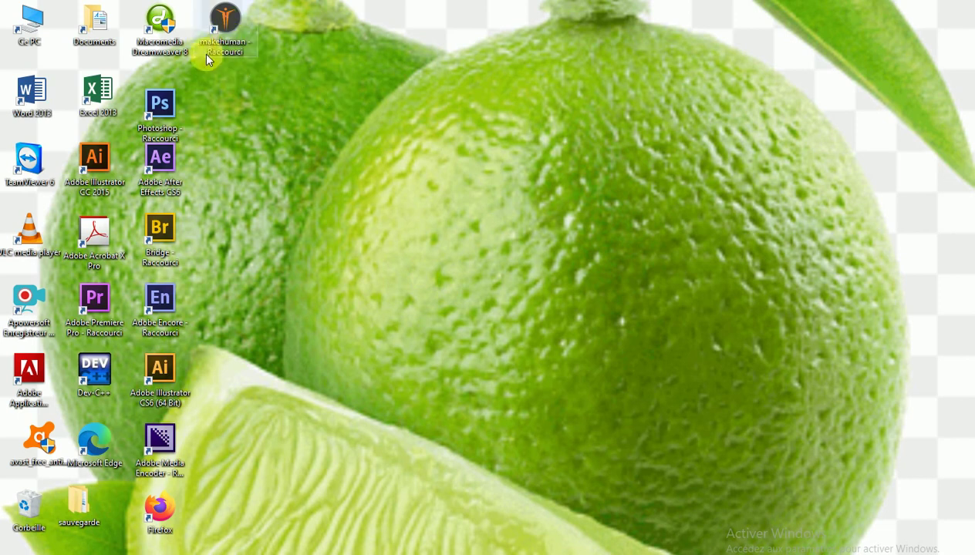
- Run the makehuman desktop shortcut as administrator
{"action": "left_click", "coordinate": [245, 39]}
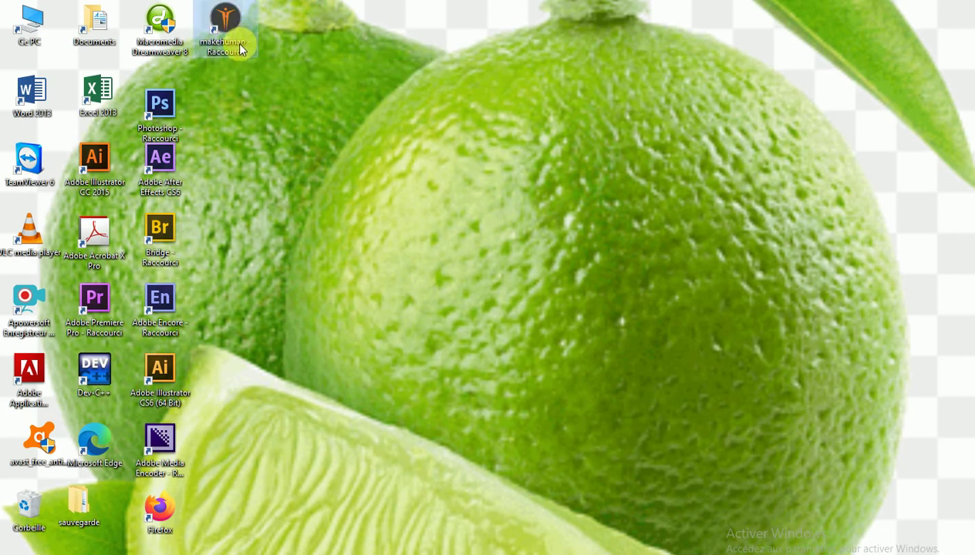
{"action": "double_click", "coordinate": [242, 50]}
{"action": "right_click", "coordinate": [242, 47]}
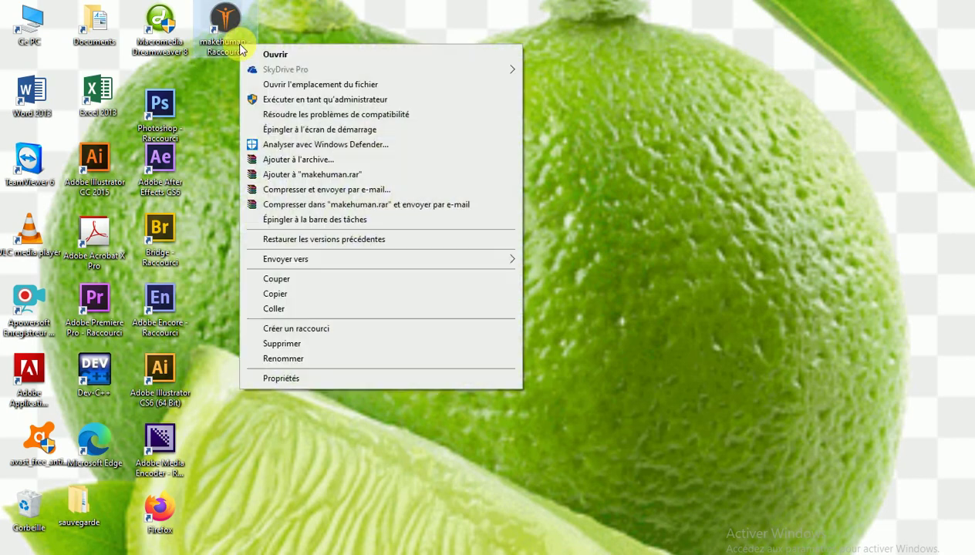
{"action": "left_click", "coordinate": [451, 102]}
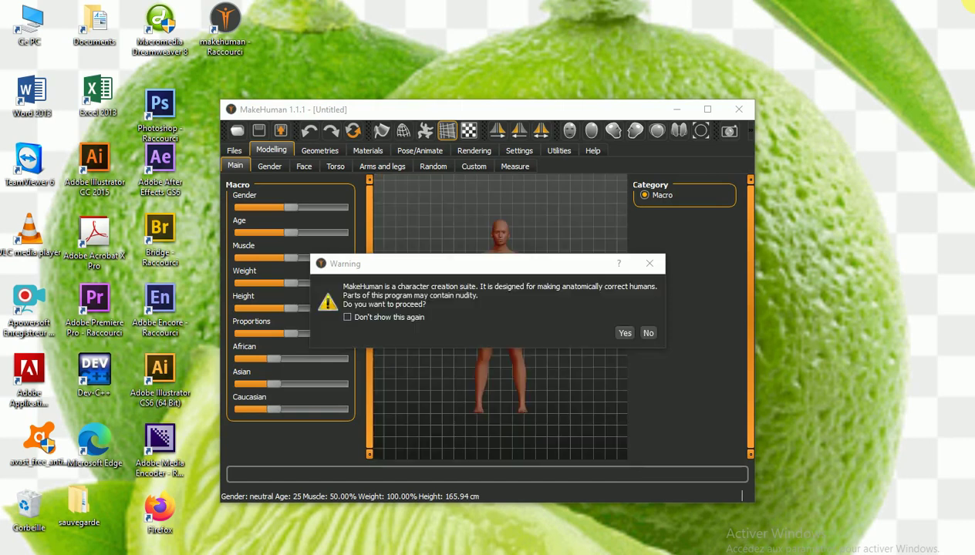
- Agree to proceed past the nudity warning and maximize the MakeHuman 1.1.1 window
{"action": "left_click", "coordinate": [625, 332]}
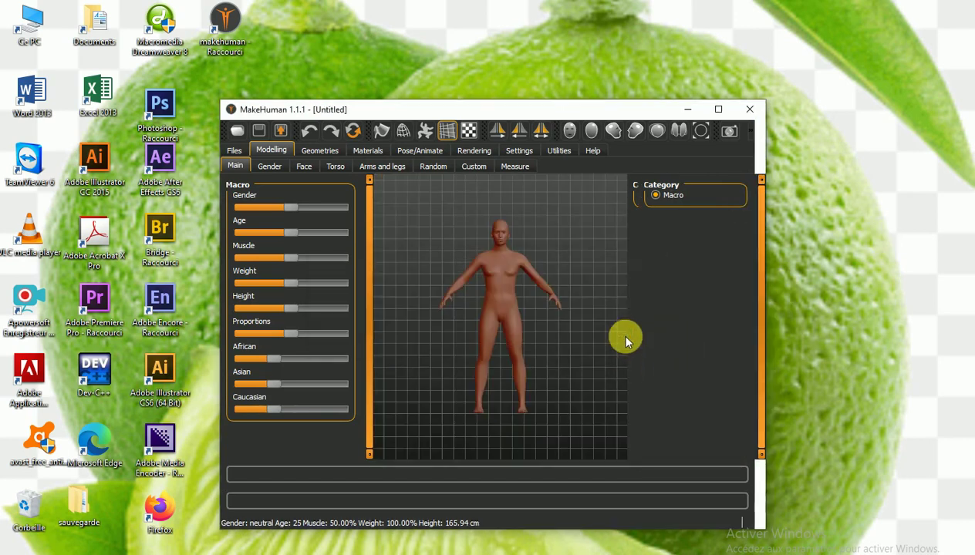
{"action": "left_click", "coordinate": [718, 109]}
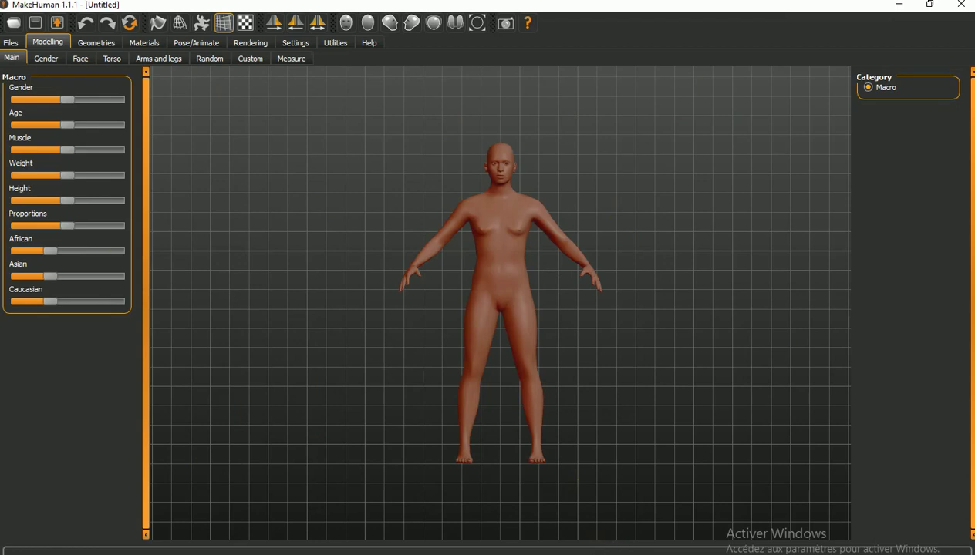
- Switch to Notepad, write "Merci et Abonnez vous à ma chaine youtube" followed by the channel name, and return to MakeHuman
{"action": "key", "text": "alt+Tab"}
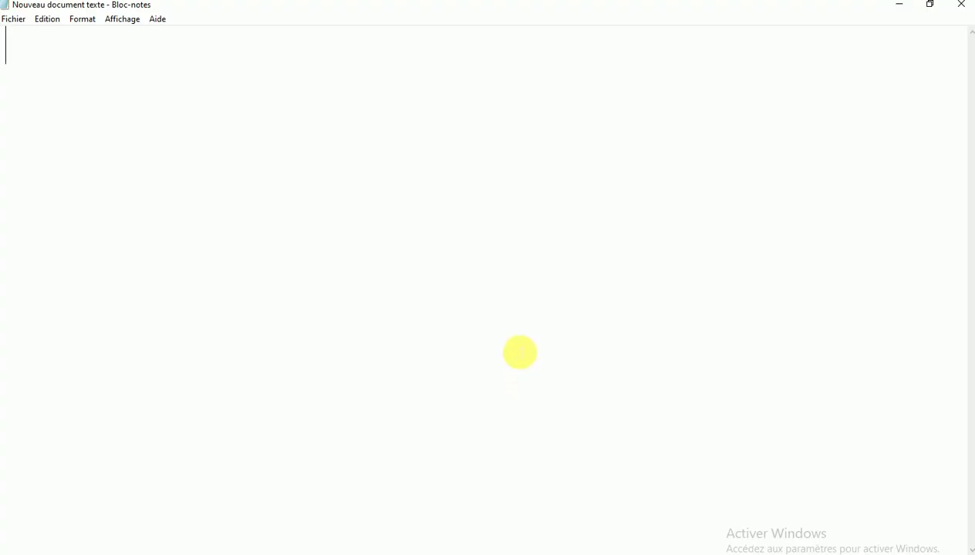
{"action": "type", "text": "Merci"}
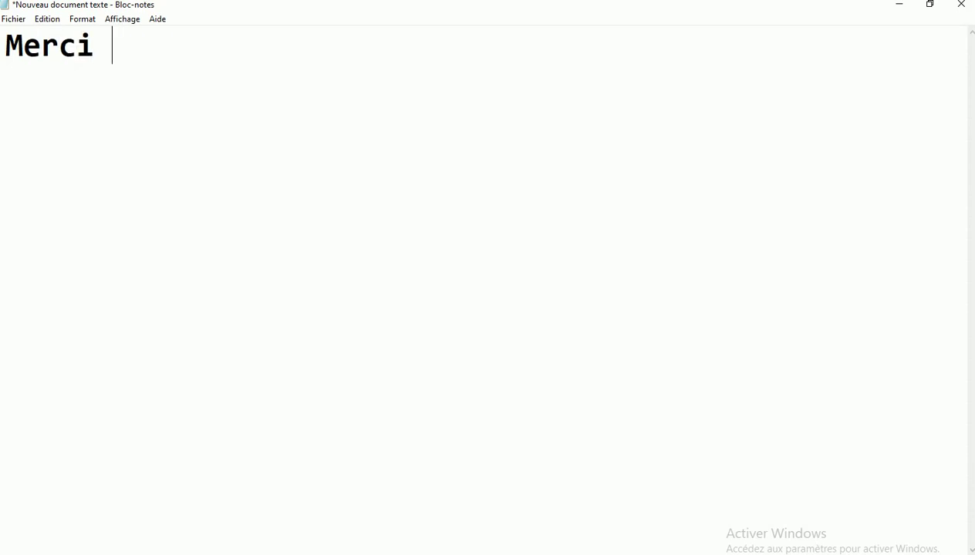
{"action": "type", "text": " et Abon"}
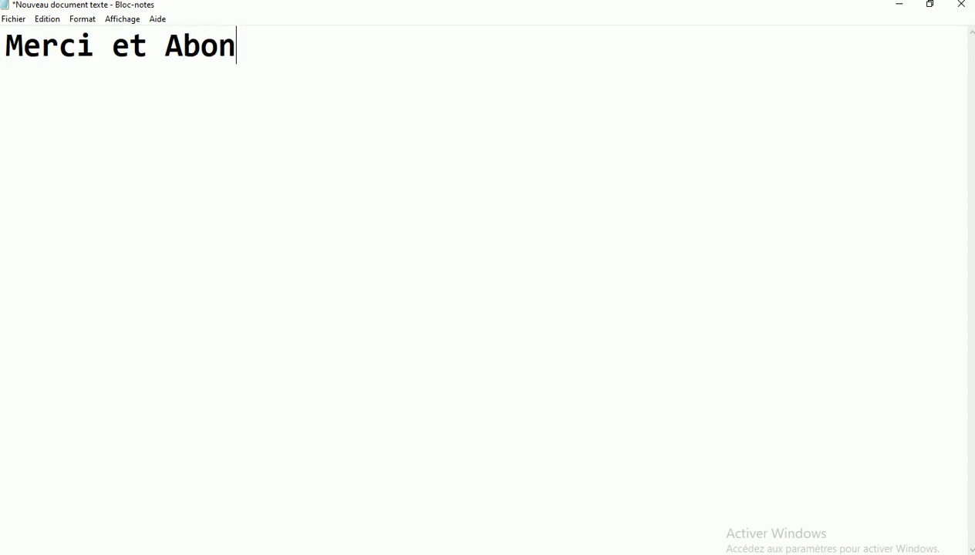
{"action": "type", "text": "nez vous "}
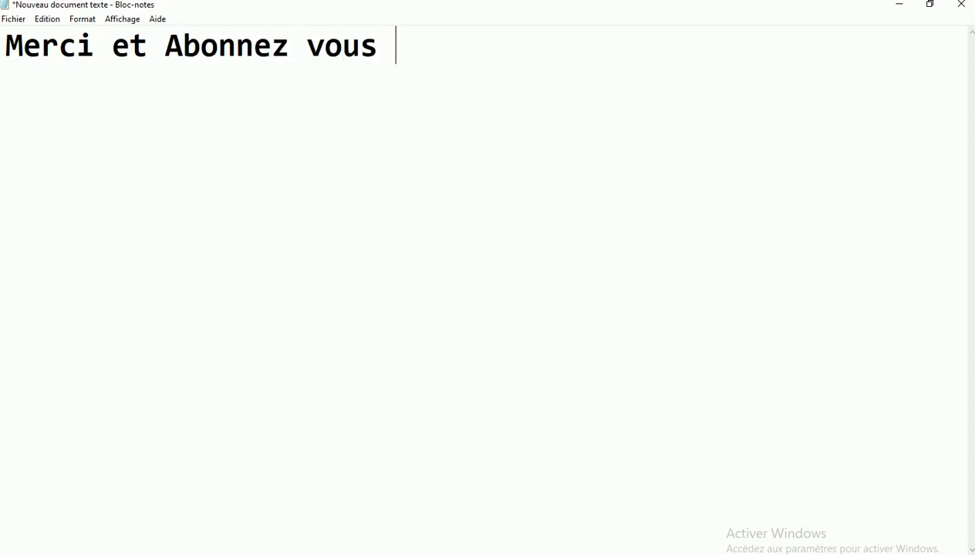
{"action": "type", "text": "à m"}
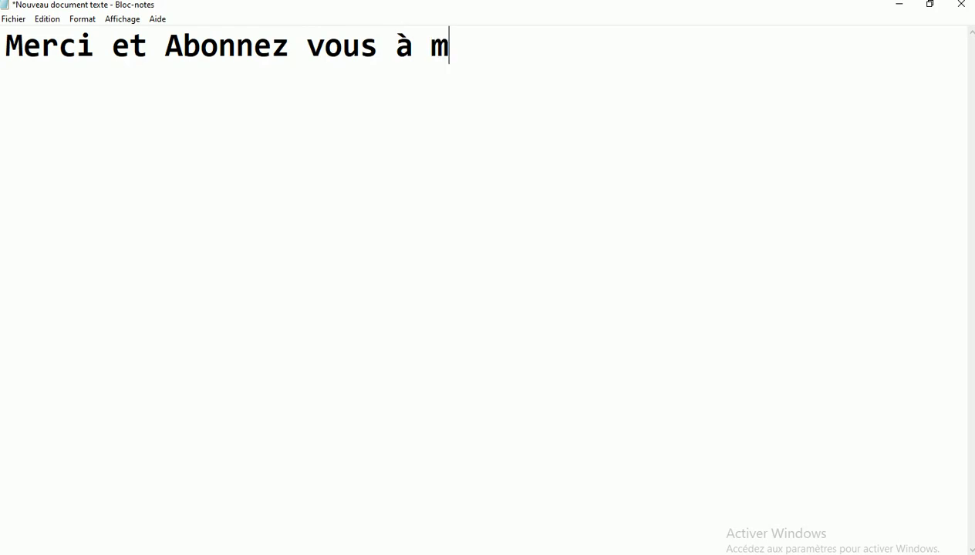
{"action": "type", "text": "a chaine "}
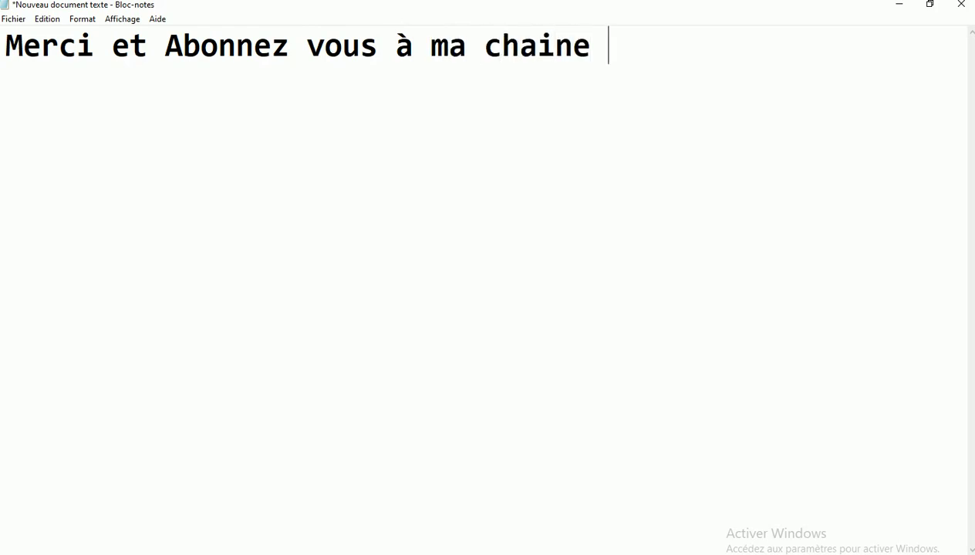
{"action": "type", "text": "youtube"}
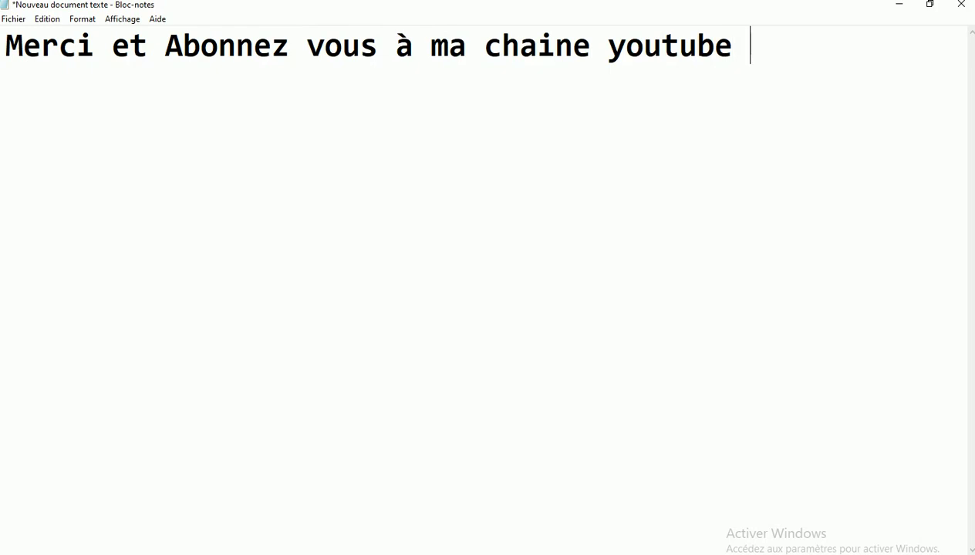
{"action": "type", "text": " willy gates"}
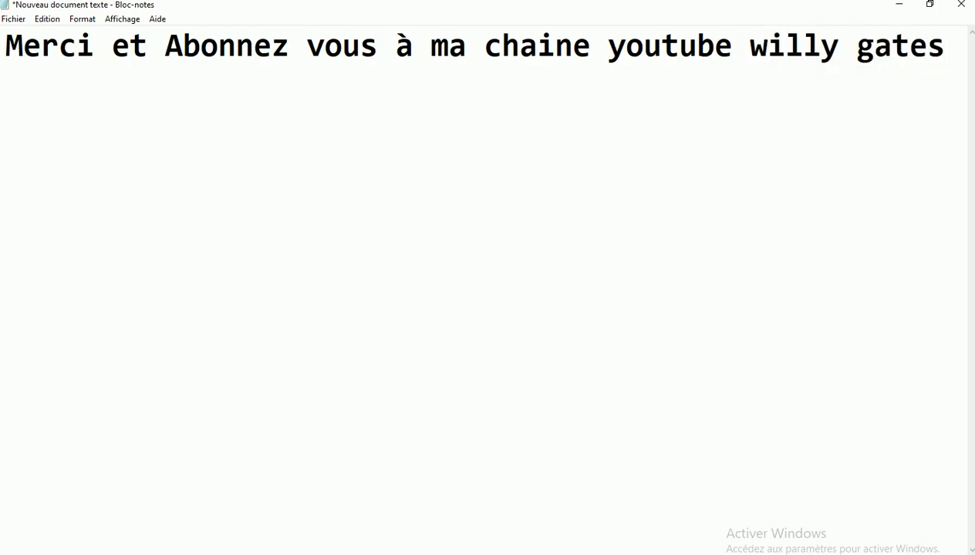
{"action": "key", "text": "Return"}
{"action": "left_click", "coordinate": [901, 10]}
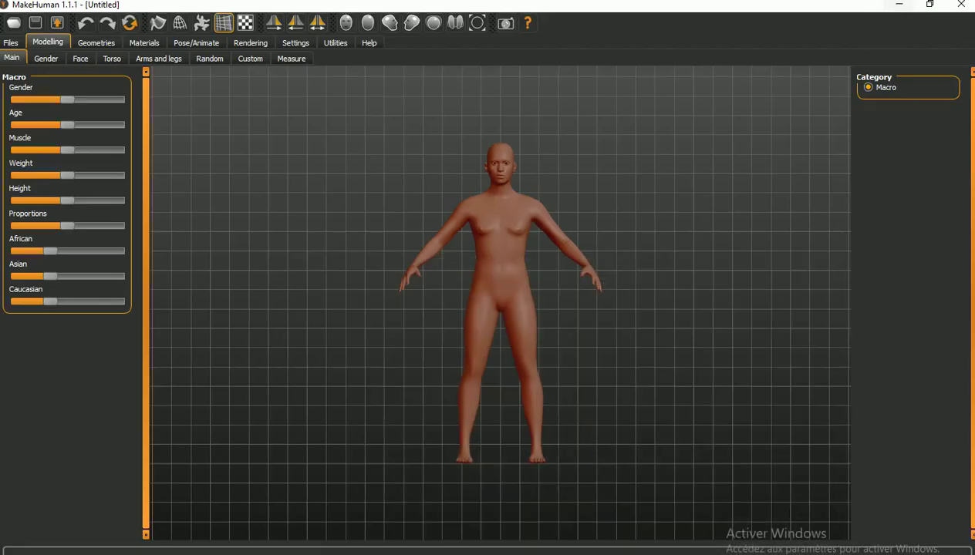